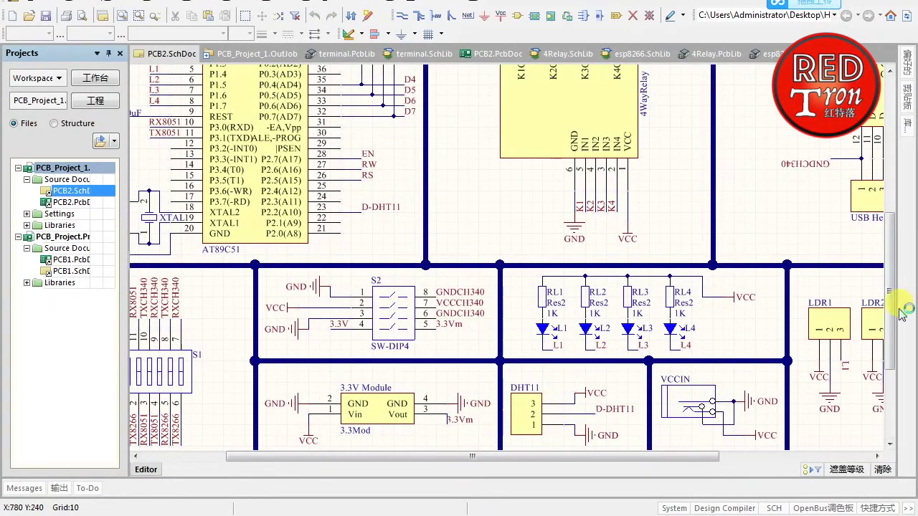
Scroll the PCB2 schematic up slightly and bring up the Windows Start menu
{"action": "left_click_drag", "start_coordinate": [893, 318], "coordinate": [893, 278]}
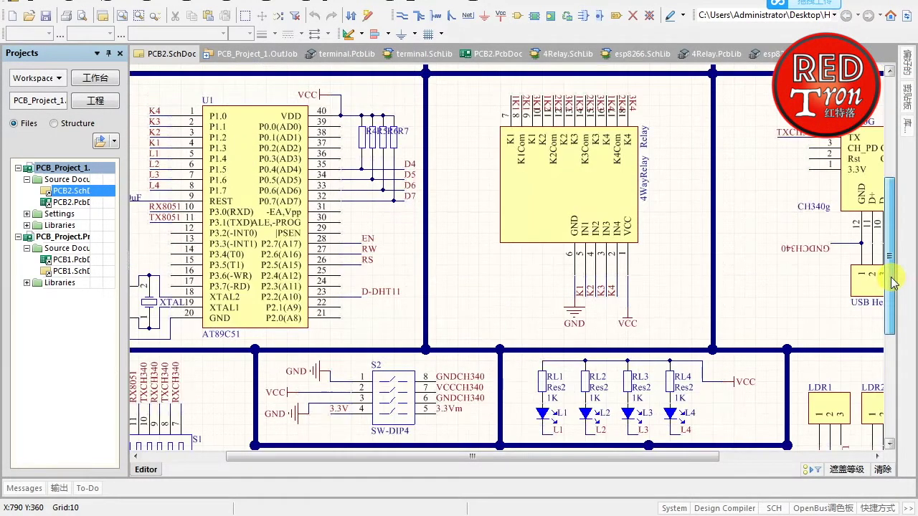
{"action": "mouse_move", "coordinate": [871, 275]}
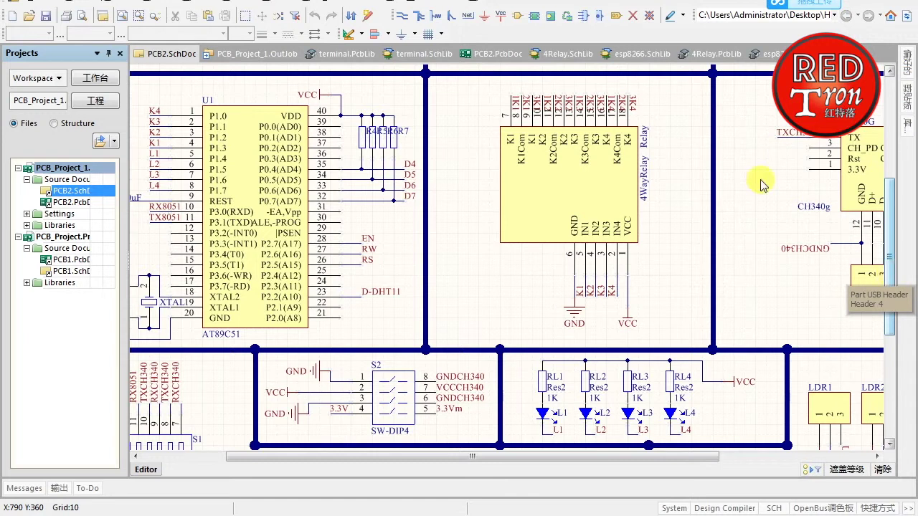
{"action": "key", "text": "super"}
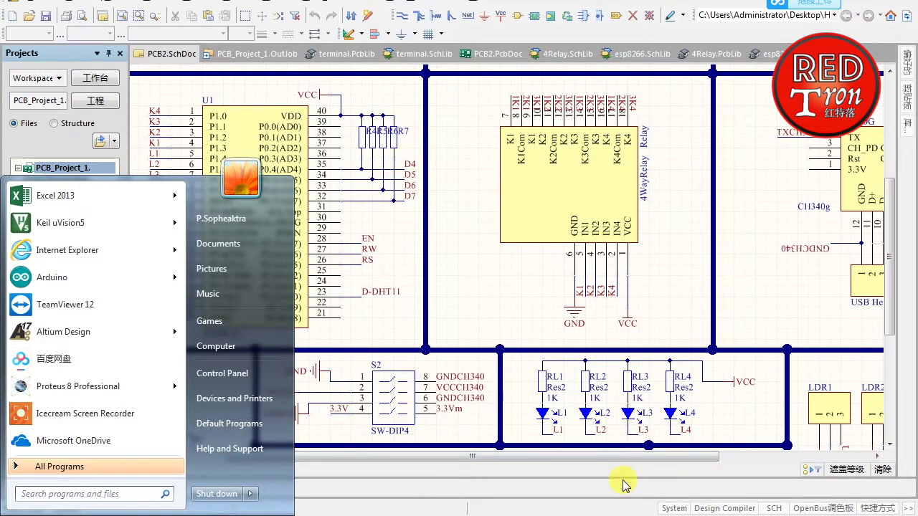
Dismiss the Start menu and open Altium's DXP system menu
{"action": "left_click", "coordinate": [423, 28]}
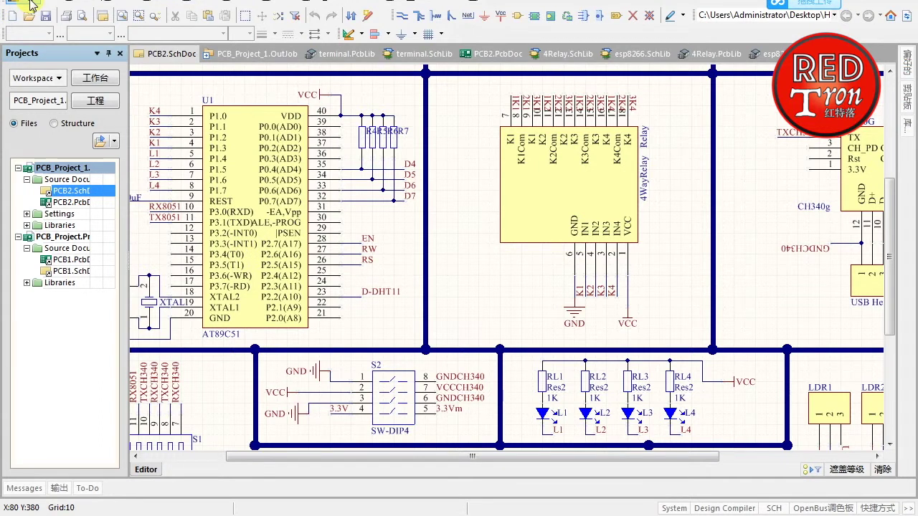
{"action": "left_click", "coordinate": [31, 5]}
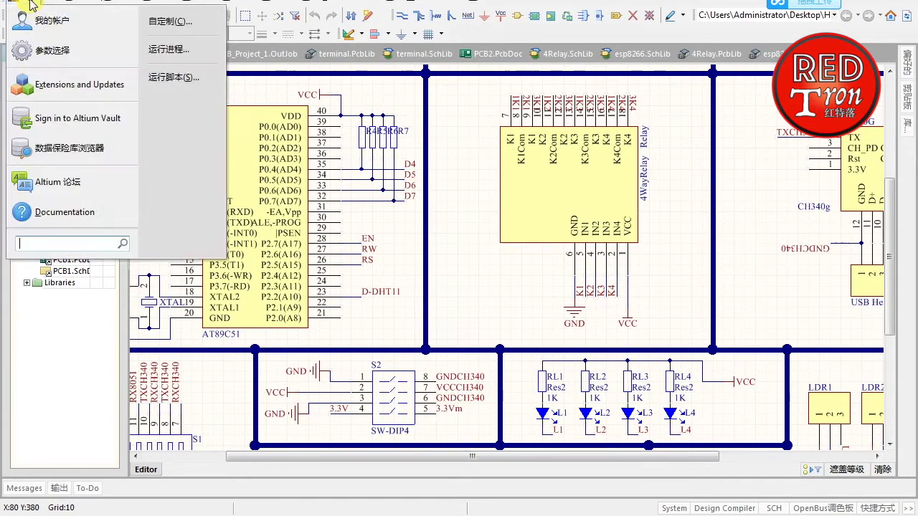
Open Preferences on System – General and go to the localization resources checkbox
{"action": "left_click", "coordinate": [34, 58]}
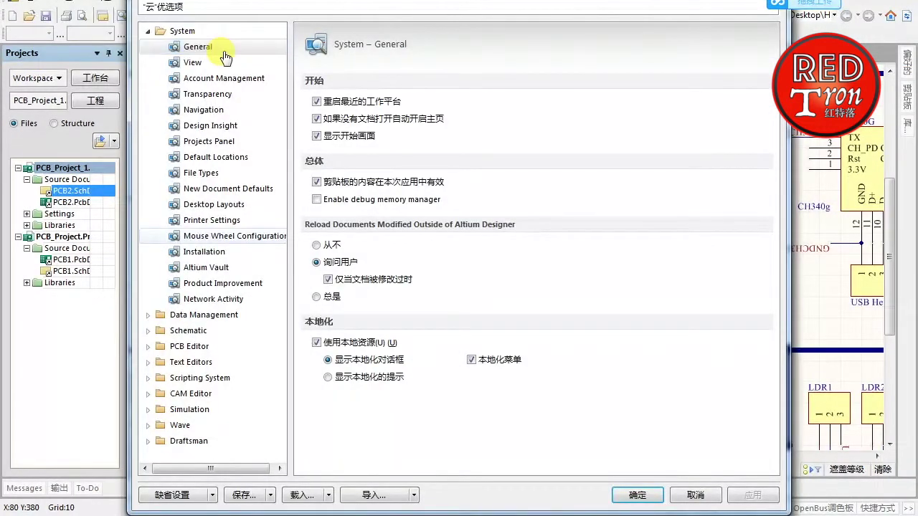
{"action": "left_click", "coordinate": [225, 56]}
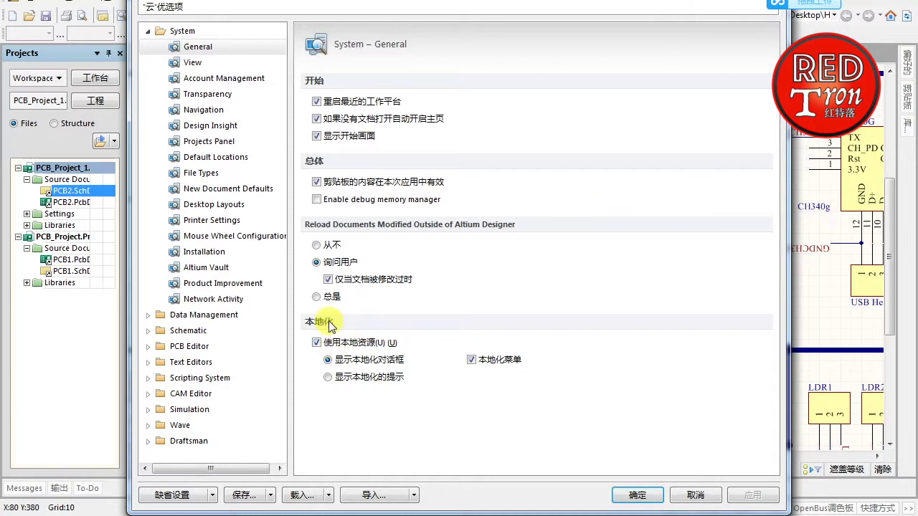
{"action": "left_click", "coordinate": [316, 343]}
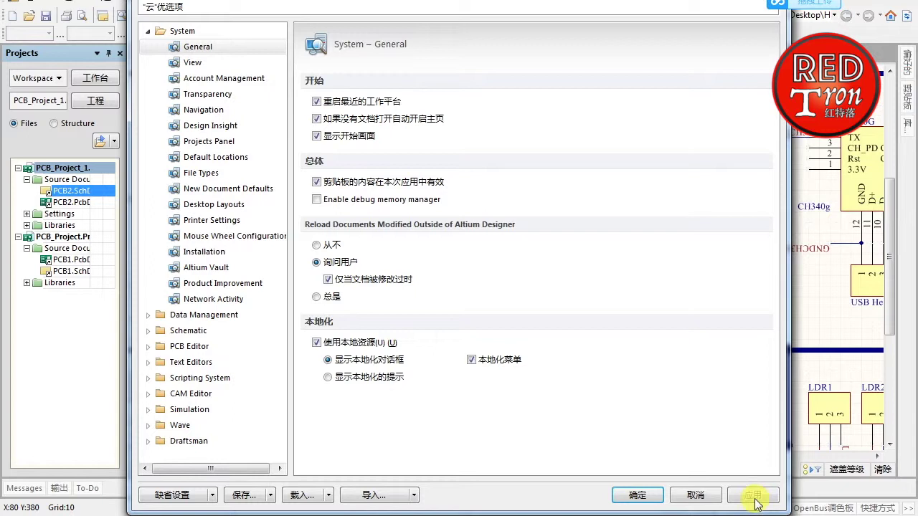
Disable 使用本地资源, accept the restart warning, then apply and close Preferences
{"action": "left_click", "coordinate": [319, 344]}
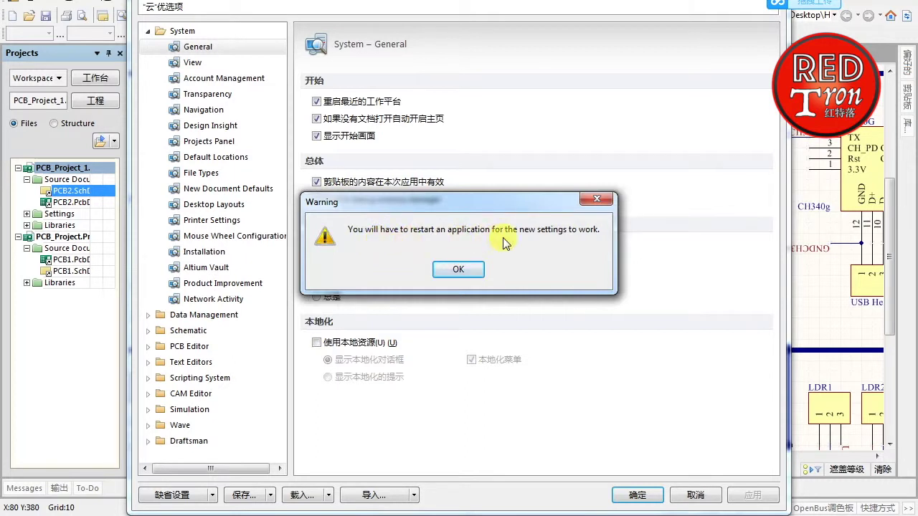
{"action": "left_click", "coordinate": [466, 276]}
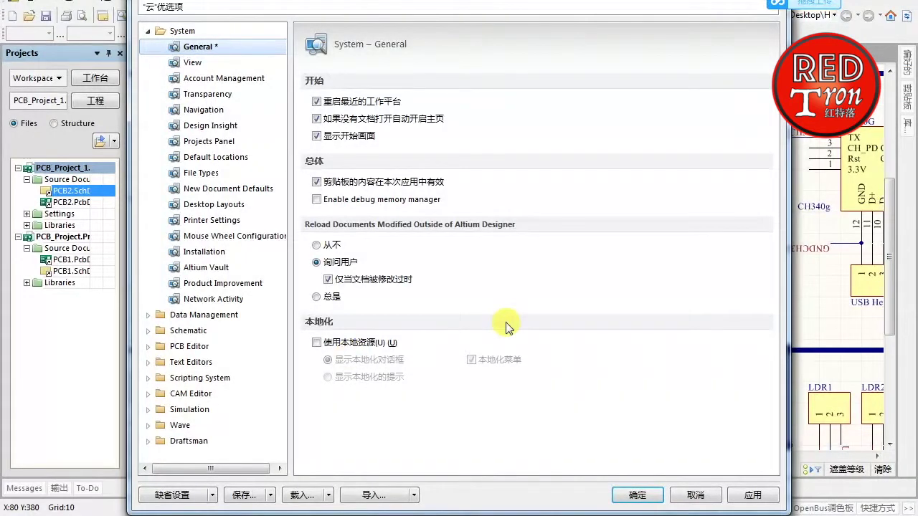
{"action": "left_click", "coordinate": [753, 495]}
{"action": "left_click", "coordinate": [634, 500]}
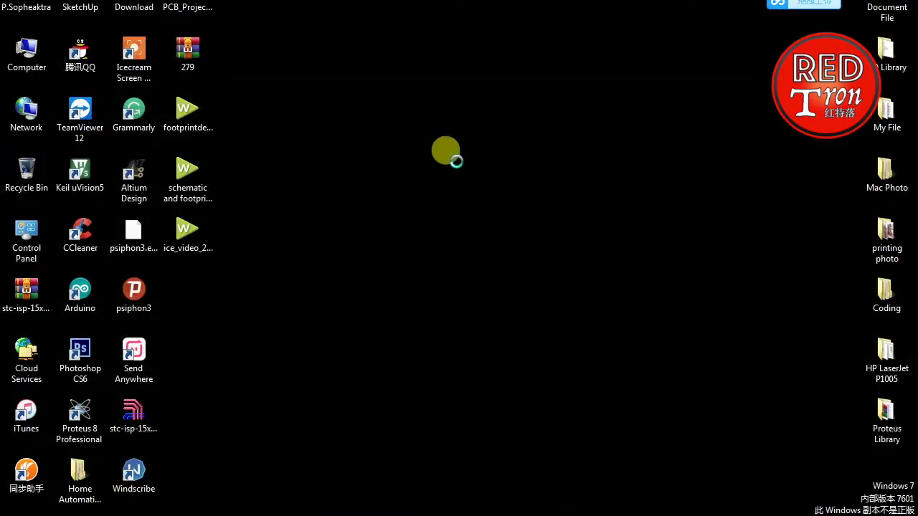
Refresh the desktop and relaunch Altium Designer from its desktop shortcut
{"action": "right_click", "coordinate": [409, 131]}
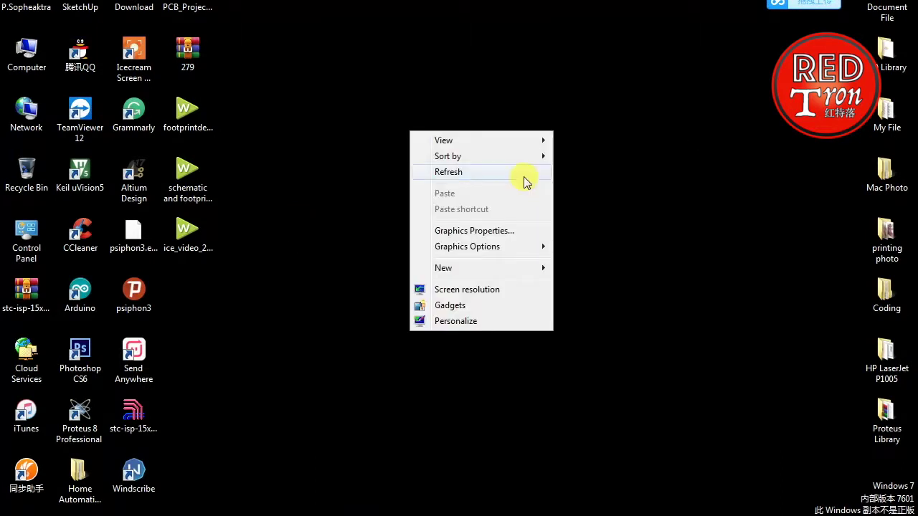
{"action": "left_click", "coordinate": [525, 178]}
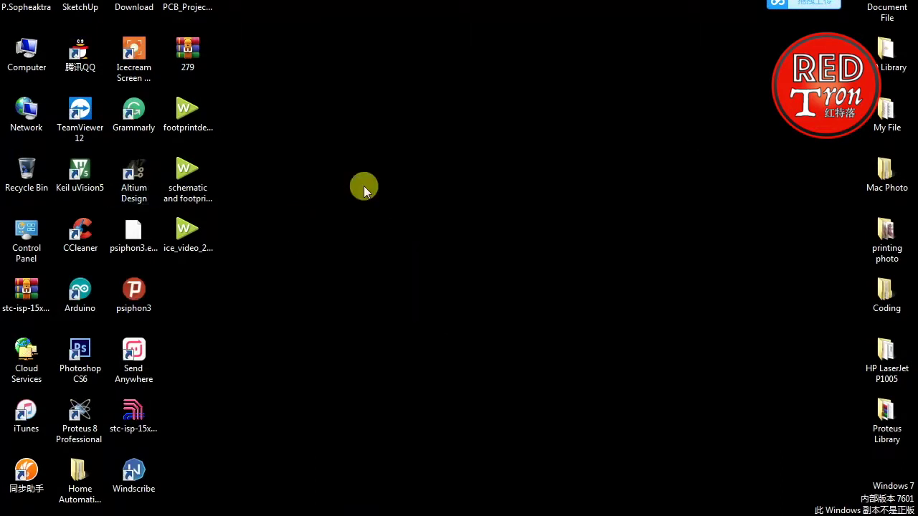
{"action": "left_click", "coordinate": [125, 180]}
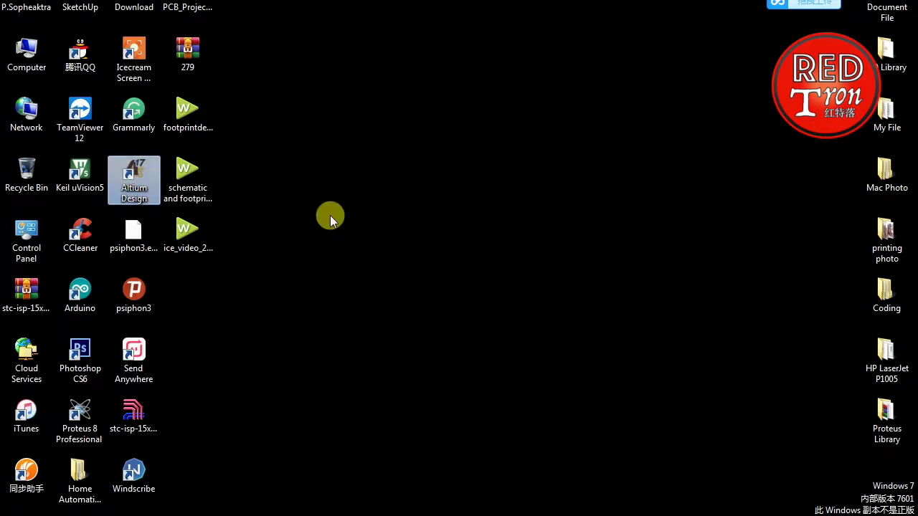
{"action": "double_click", "coordinate": [141, 189]}
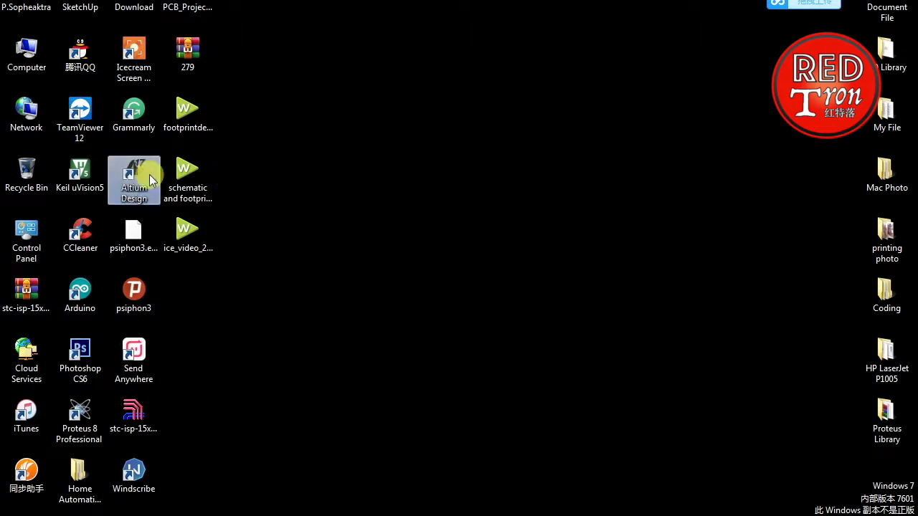
{"action": "left_click", "coordinate": [385, 194]}
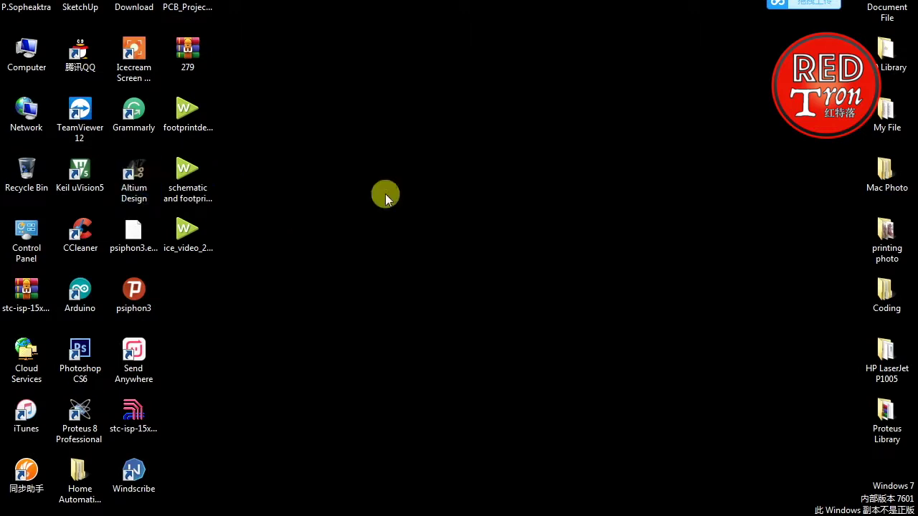